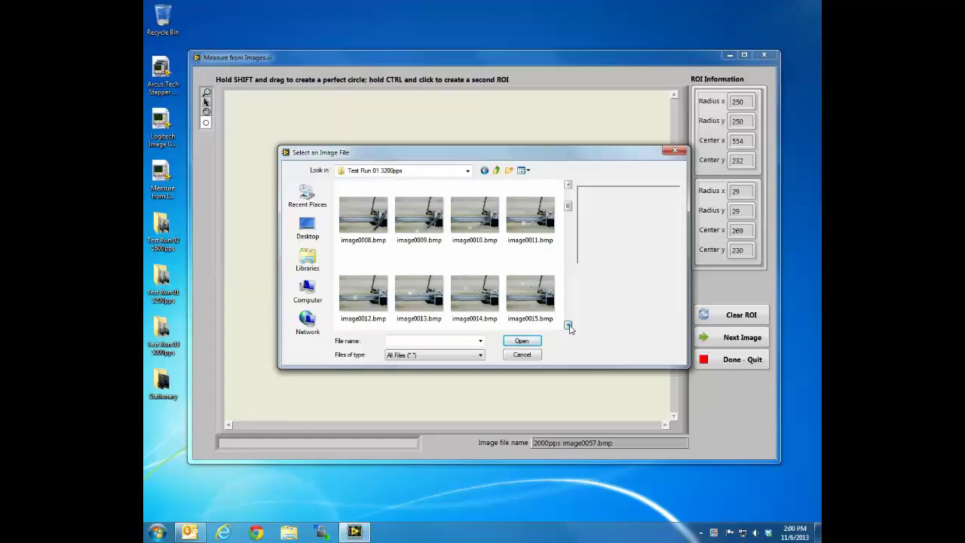
Step: Load image0014.bmp from the Test Run 01 3200pps folder for measurement
{"action": "left_click", "coordinate": [481, 297]}
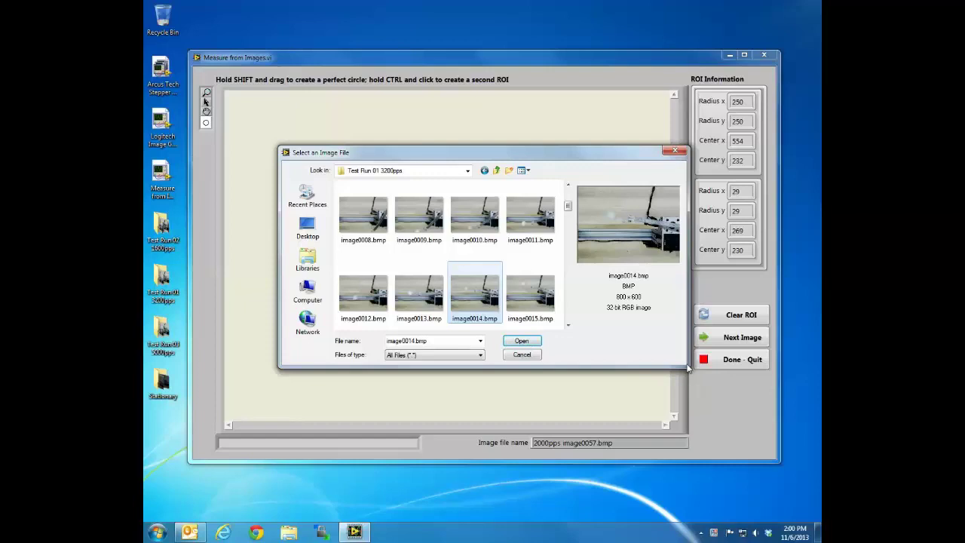
{"action": "left_click", "coordinate": [529, 342]}
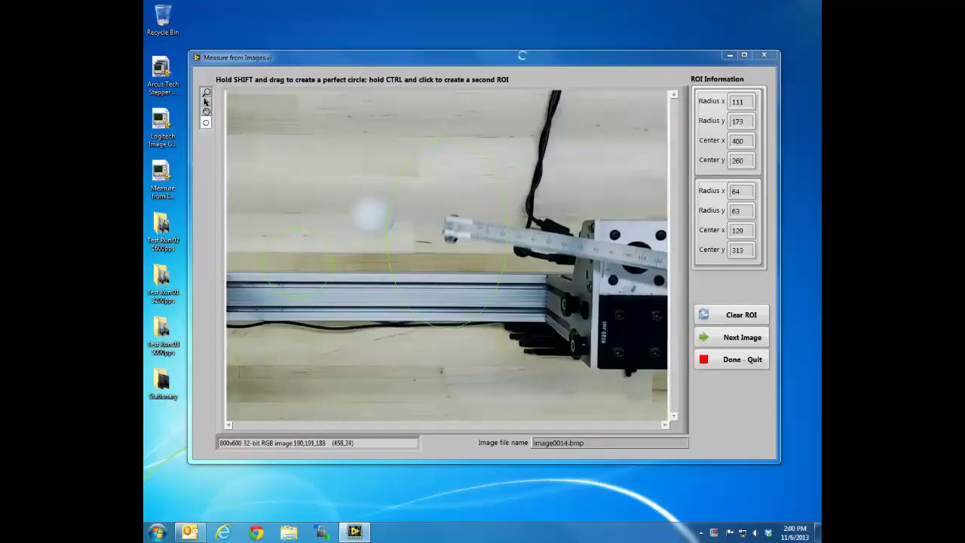
{"action": "left_click_drag", "start_coordinate": [524, 64], "coordinate": [518, 33]}
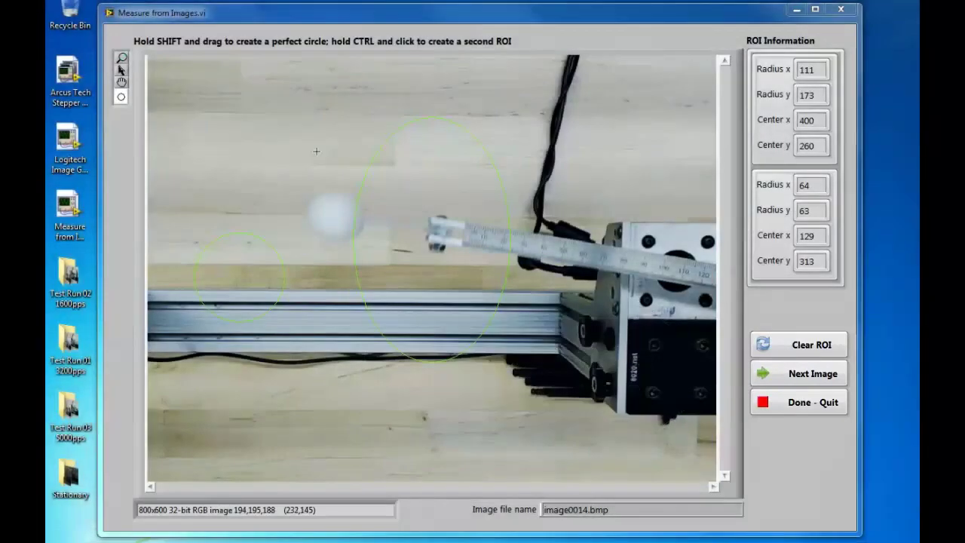
Step: Clear the existing ROIs and draw a perfect circle centered on the arm's rotation axis, with a radius of about 364
{"action": "left_click", "coordinate": [785, 344]}
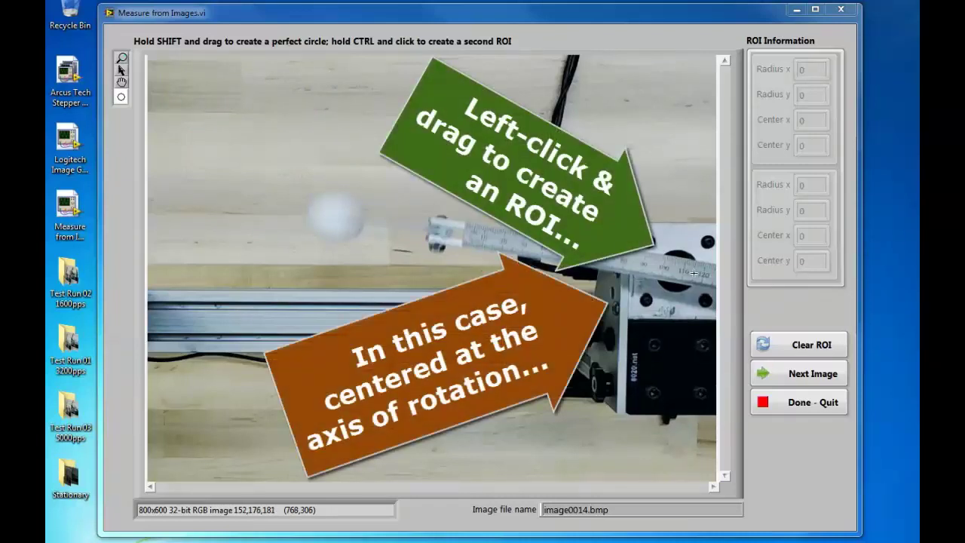
{"action": "left_click_drag", "start_coordinate": [694, 273], "coordinate": [436, 367]}
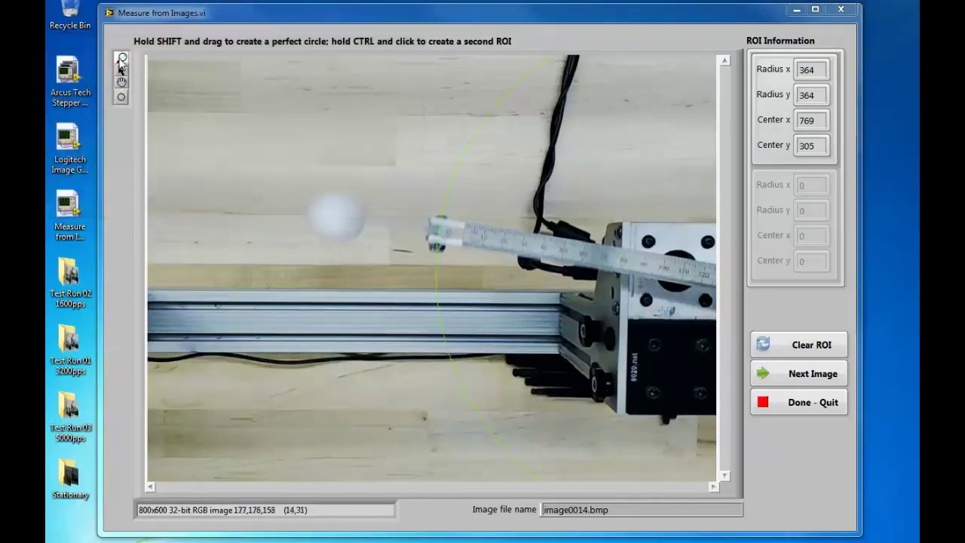
Step: Fine-tune the large circular ROI so its center sits on the rotation axis at about x 768, y 307, and fit the image to view
{"action": "left_click", "coordinate": [656, 243]}
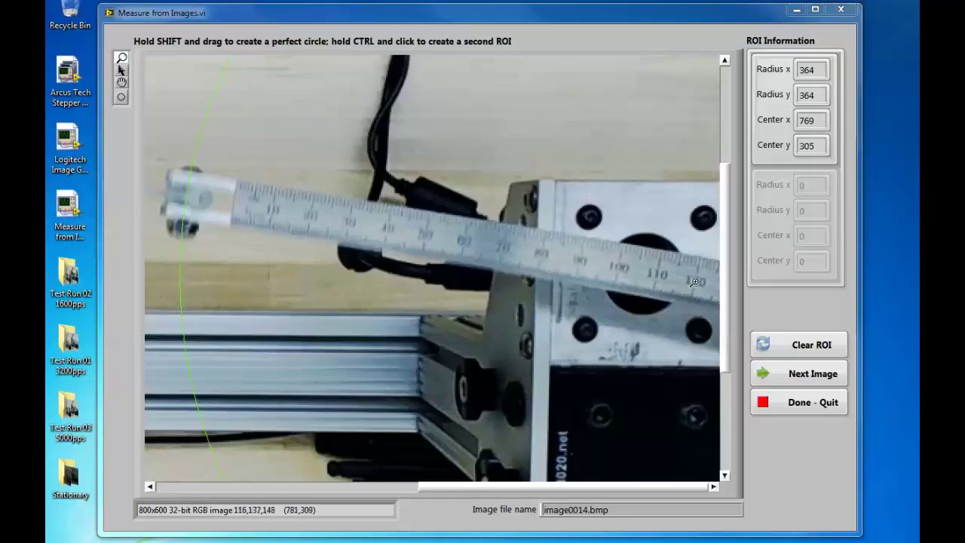
{"action": "left_click", "coordinate": [121, 82]}
{"action": "left_click_drag", "start_coordinate": [553, 285], "coordinate": [553, 288]}
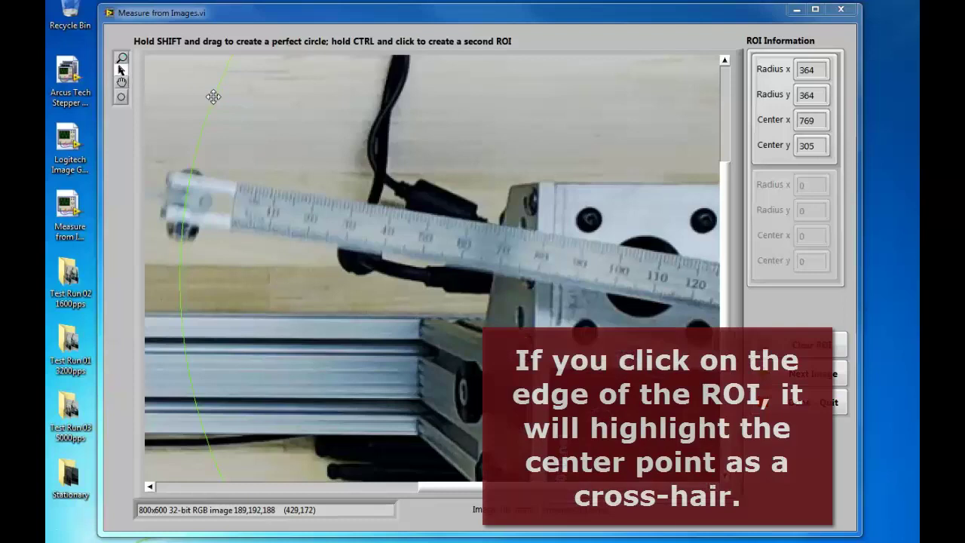
{"action": "left_click", "coordinate": [213, 97]}
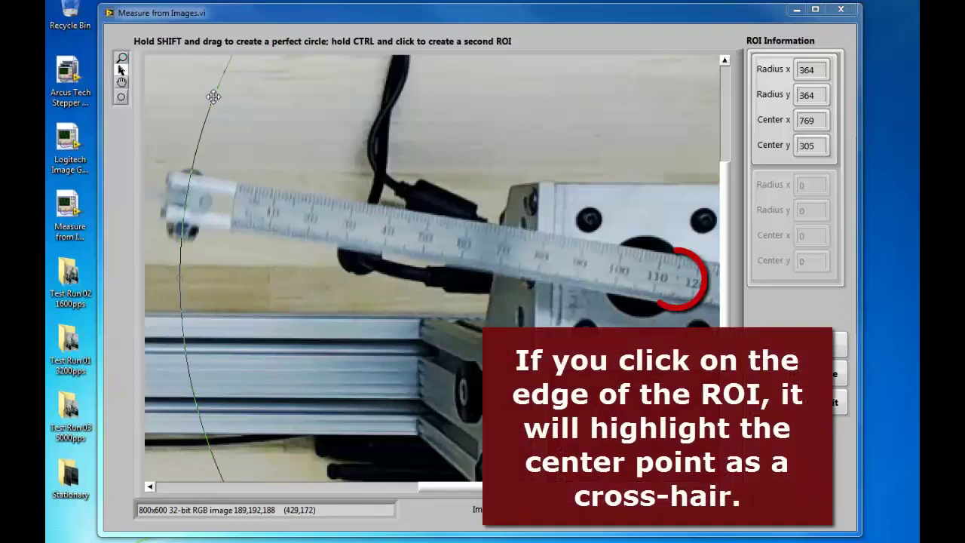
{"action": "left_click_drag", "start_coordinate": [213, 97], "coordinate": [212, 99]}
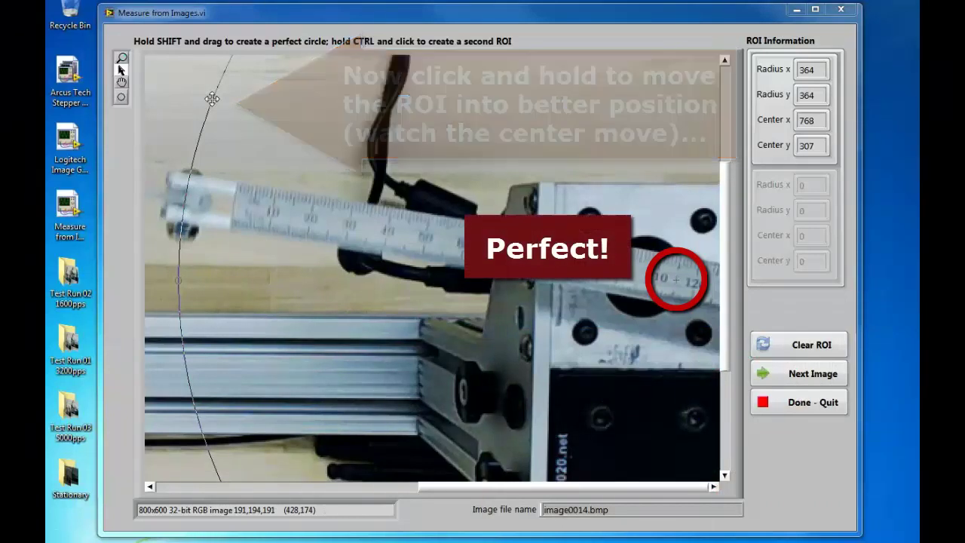
{"action": "right_click", "coordinate": [270, 162]}
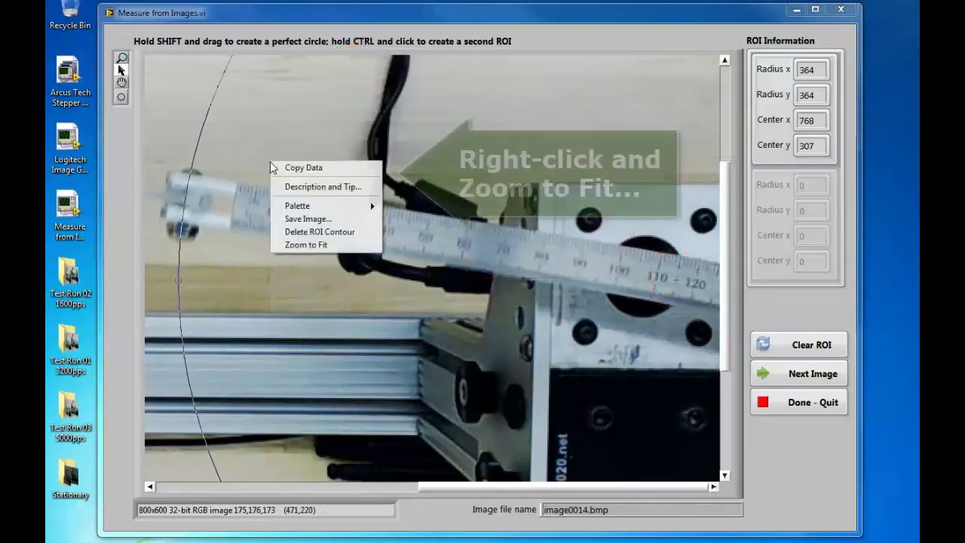
{"action": "left_click", "coordinate": [297, 244]}
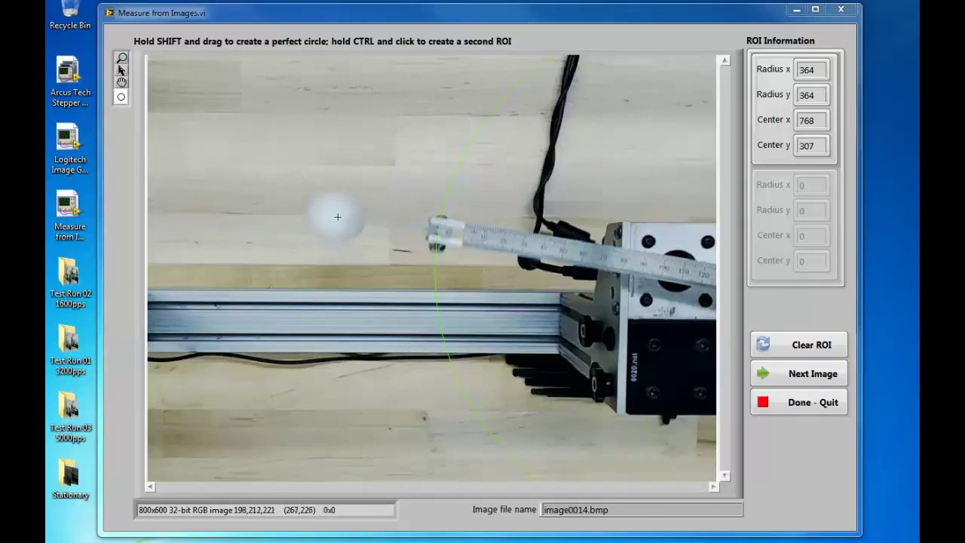
Step: Add a second, perfectly circular ROI around the white sphere, with radius about 41 and center about x 267, y 226
{"action": "left_click_drag", "start_coordinate": [338, 217], "coordinate": [349, 234]}
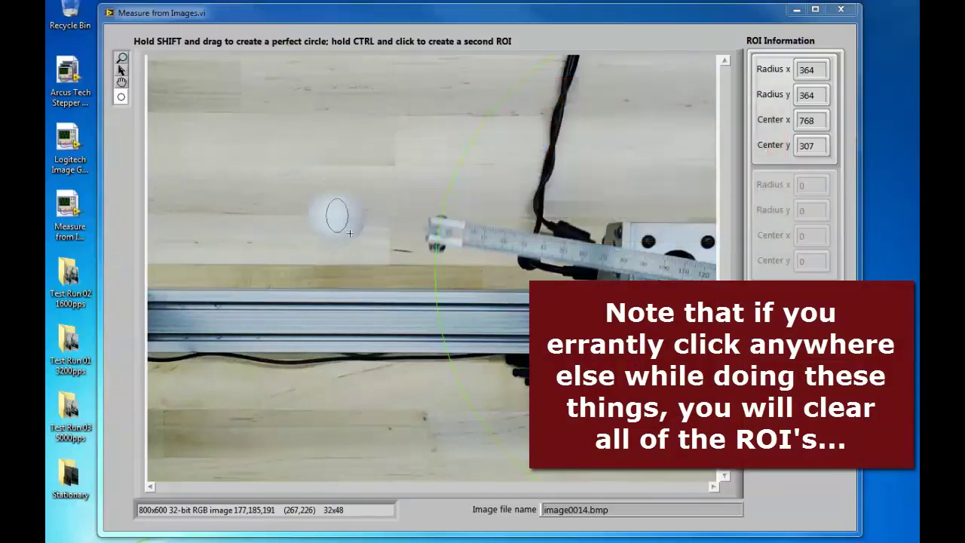
{"action": "mouse_move", "coordinate": [349, 234]}
{"action": "left_mouse_down"}
{"action": "mouse_move", "coordinate": [365, 245]}
{"action": "mouse_move", "coordinate": [356, 235]}
{"action": "left_mouse_up"}
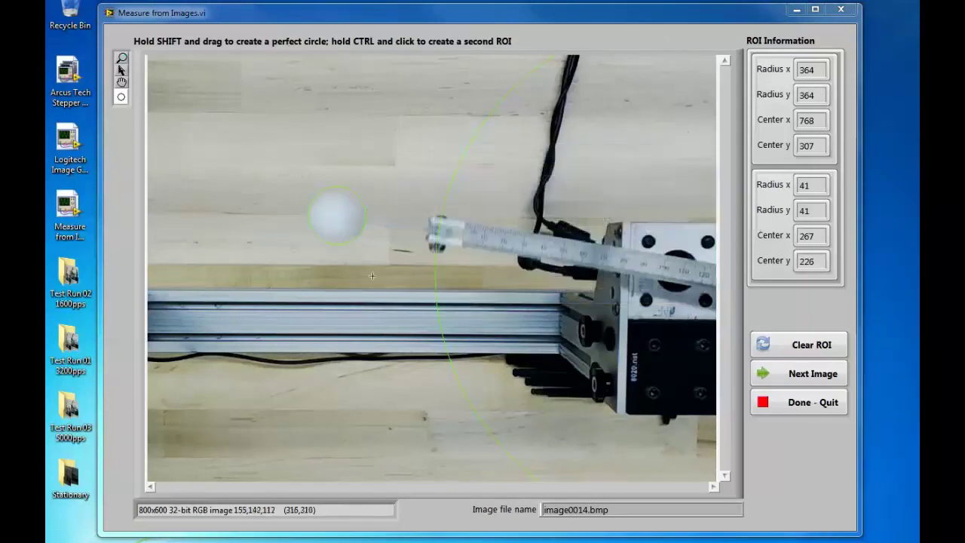
{"action": "left_click", "coordinate": [356, 239]}
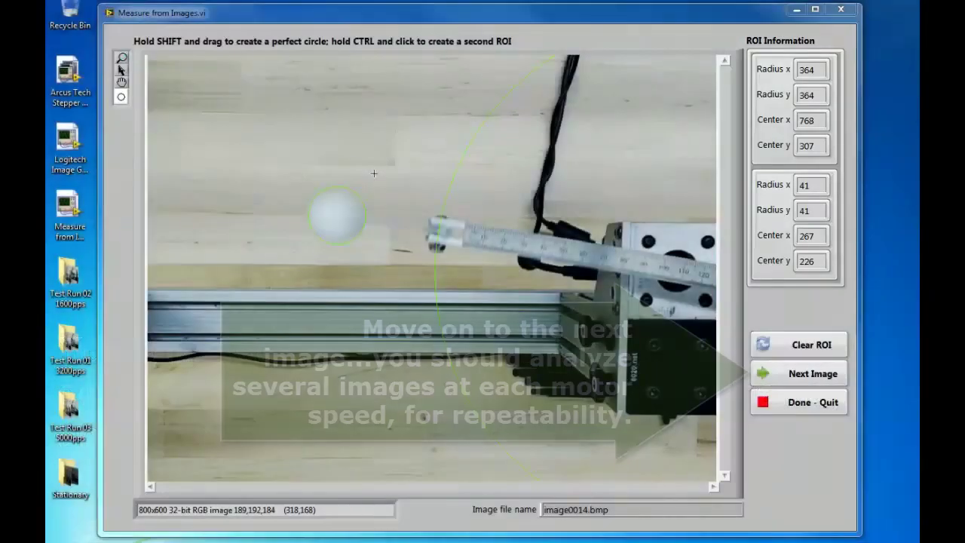
Step: Load image0029.bmp from the Test Run 01 3200pps folder as the next image
{"action": "left_click", "coordinate": [793, 379]}
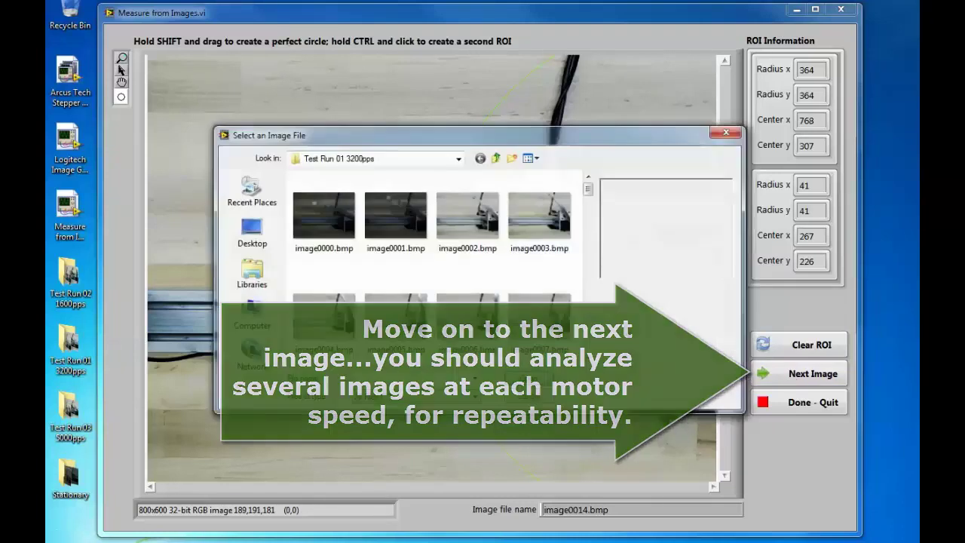
{"action": "left_click", "coordinate": [588, 358]}
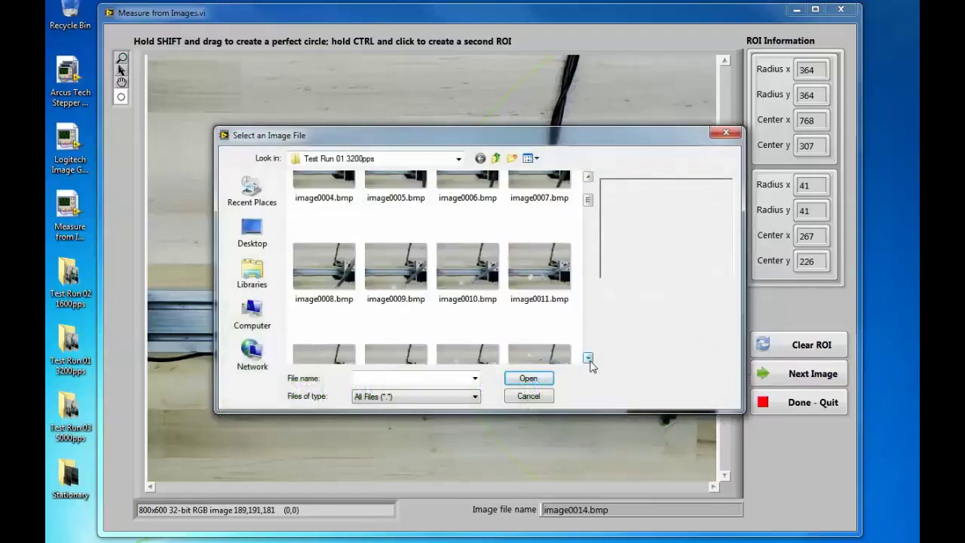
{"action": "left_click", "coordinate": [588, 358]}
{"action": "left_click", "coordinate": [588, 357]}
{"action": "left_click", "coordinate": [588, 358]}
{"action": "left_click", "coordinate": [588, 357]}
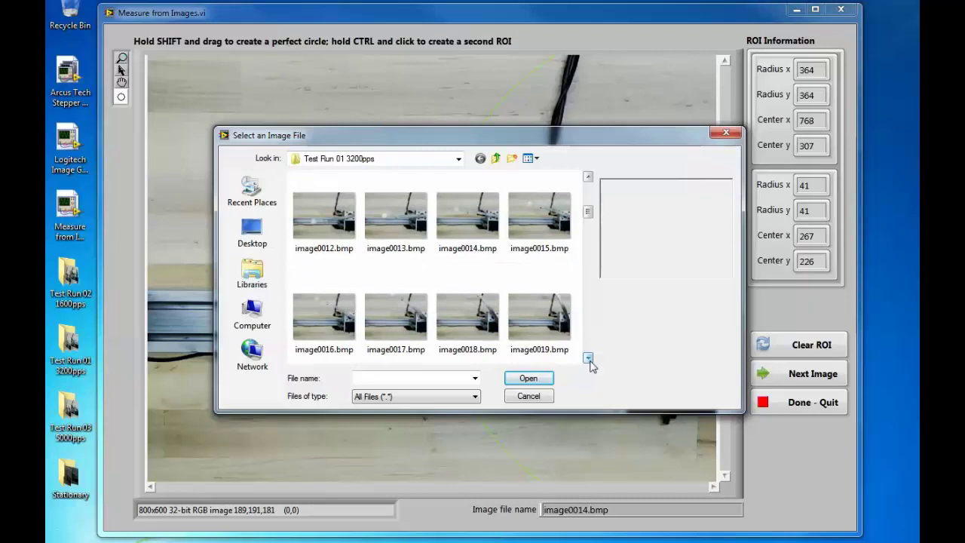
{"action": "left_click", "coordinate": [588, 358]}
{"action": "left_click", "coordinate": [588, 358]}
{"action": "left_click", "coordinate": [588, 357]}
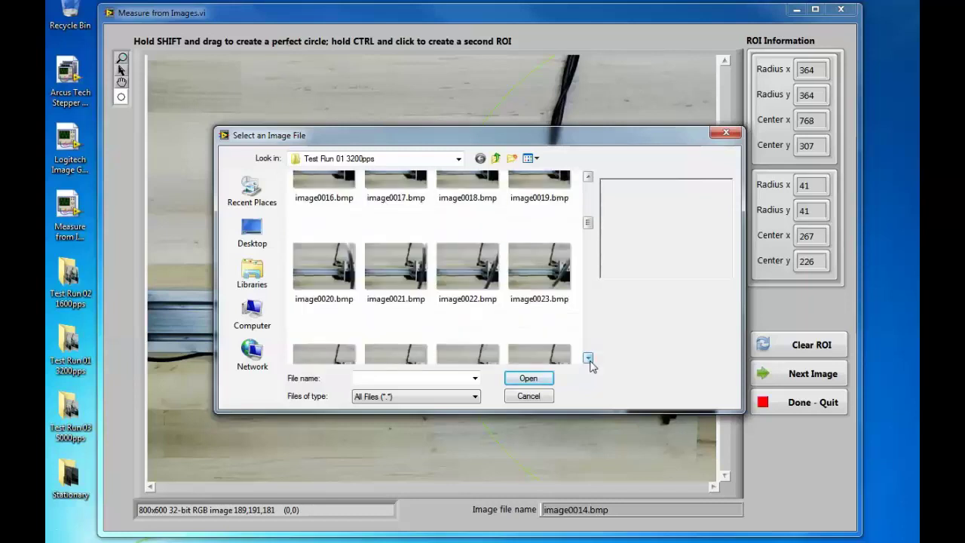
{"action": "left_click", "coordinate": [588, 357]}
{"action": "left_click", "coordinate": [588, 357]}
{"action": "left_click", "coordinate": [588, 358]}
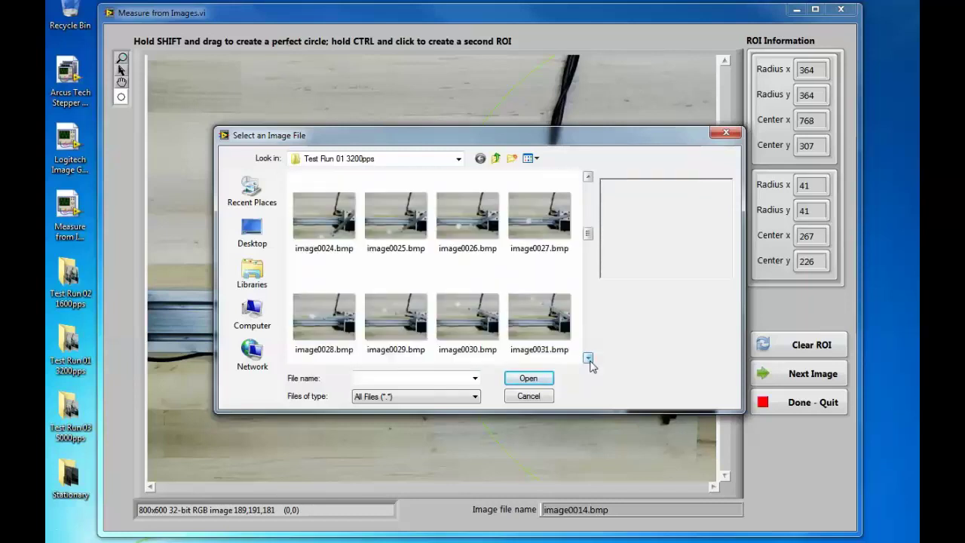
{"action": "left_click", "coordinate": [393, 317]}
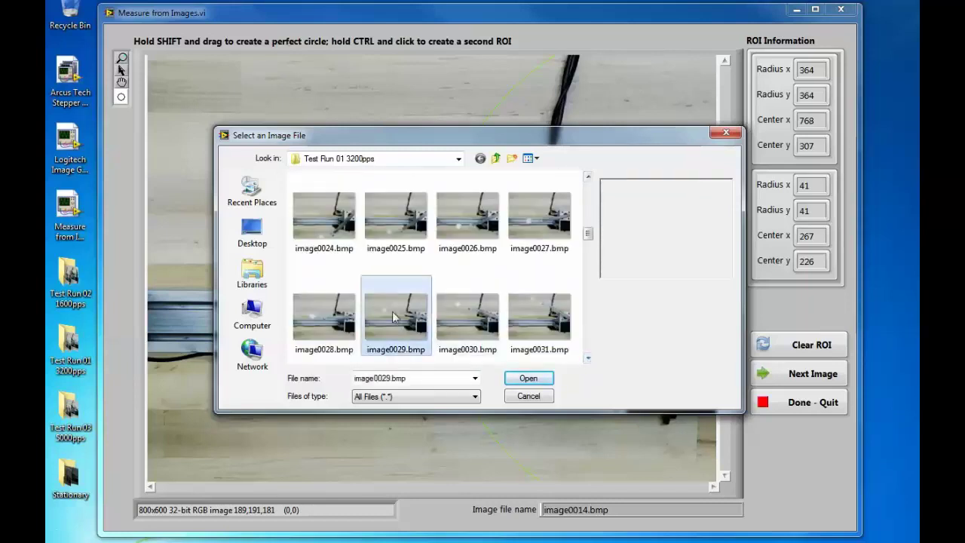
{"action": "left_click", "coordinate": [521, 377]}
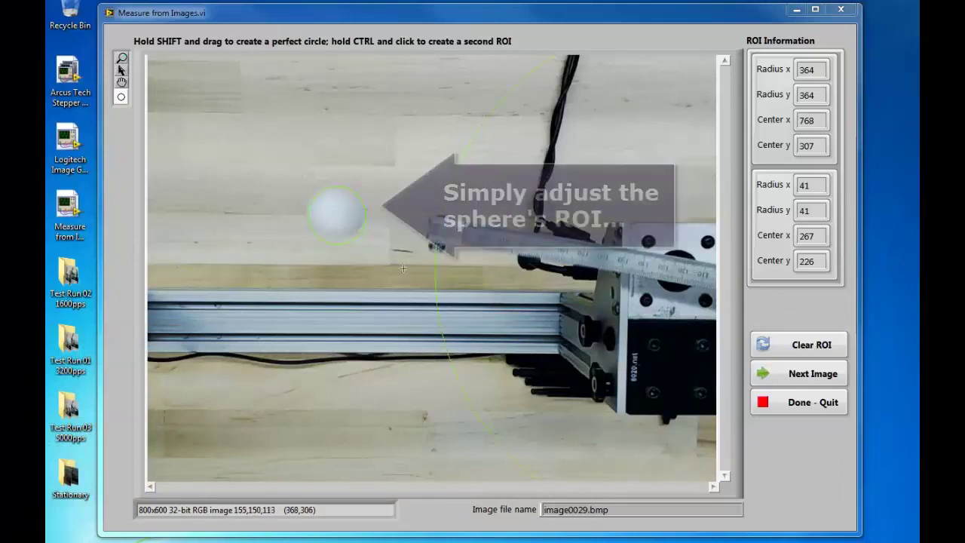
Step: Reposition the sphere's ROI over the sphere in image0029.bmp, centering it at about x 265, y 222
{"action": "left_click", "coordinate": [357, 238]}
{"action": "left_click_drag", "start_coordinate": [357, 239], "coordinate": [355, 235]}
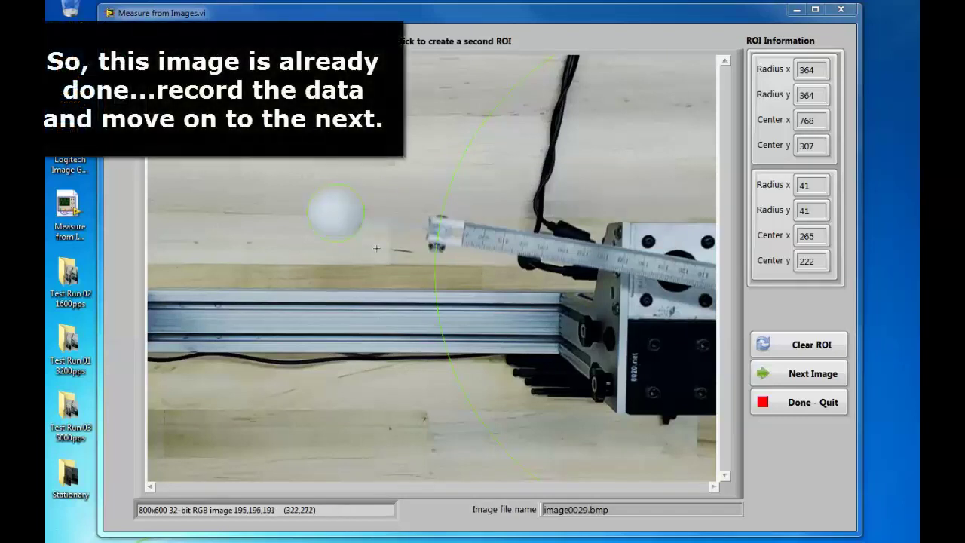
Step: Load image0044.bmp from the Test Run 01 3200pps folder as the next image
{"action": "left_click", "coordinate": [801, 383]}
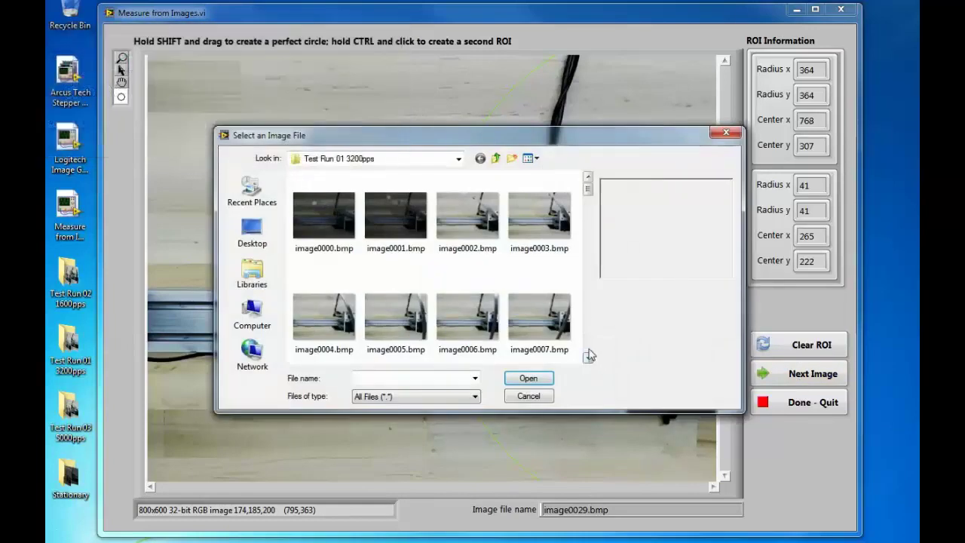
{"action": "left_click", "coordinate": [589, 351]}
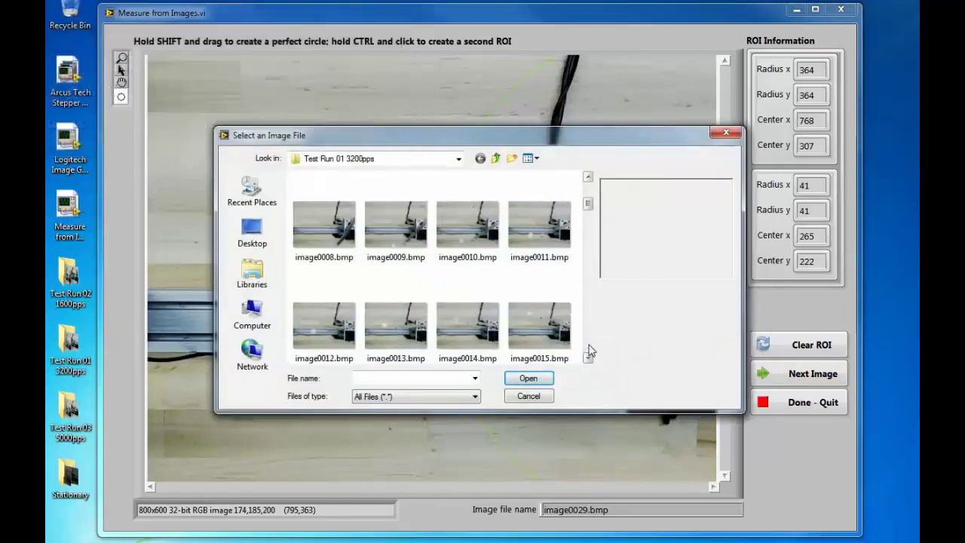
{"action": "left_click", "coordinate": [589, 351]}
{"action": "left_click", "coordinate": [589, 351]}
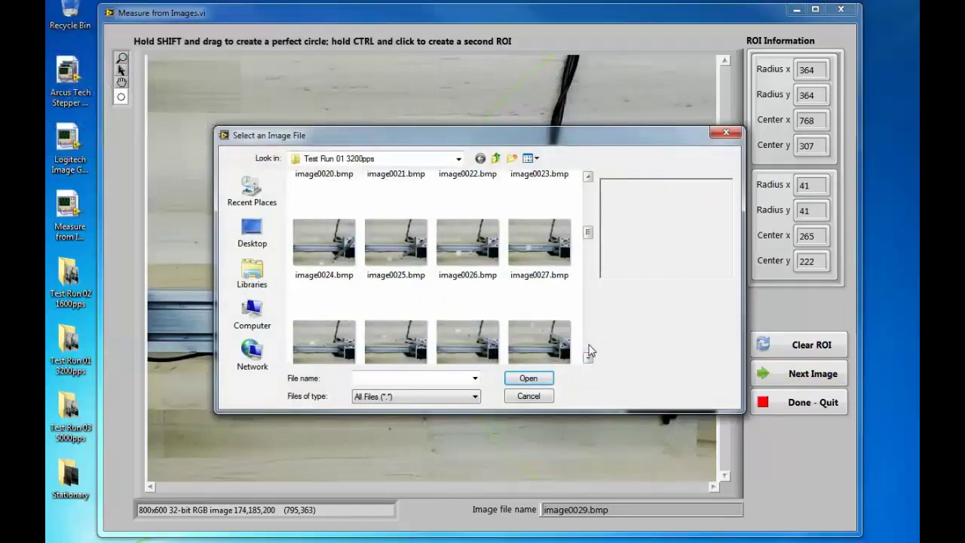
{"action": "left_click", "coordinate": [589, 359]}
{"action": "left_click", "coordinate": [589, 359]}
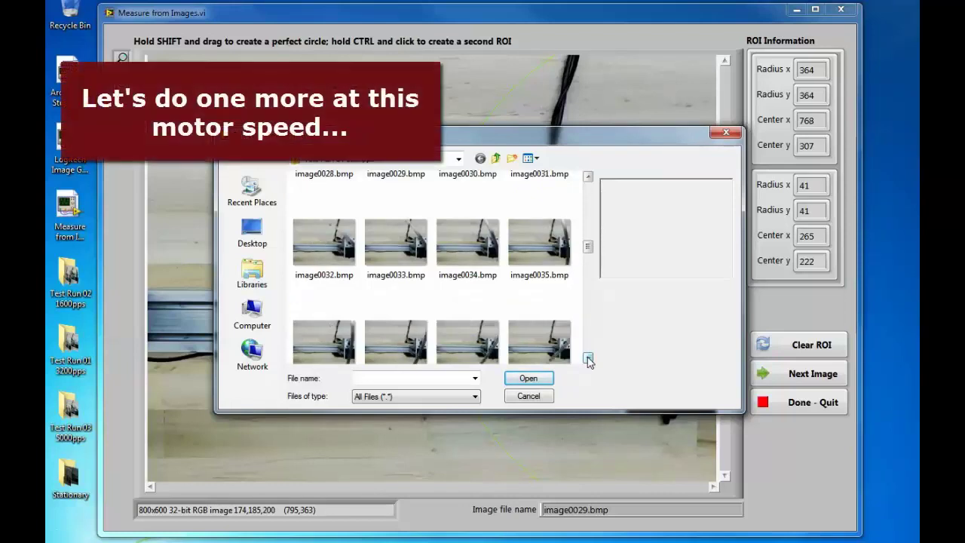
{"action": "left_click", "coordinate": [589, 359]}
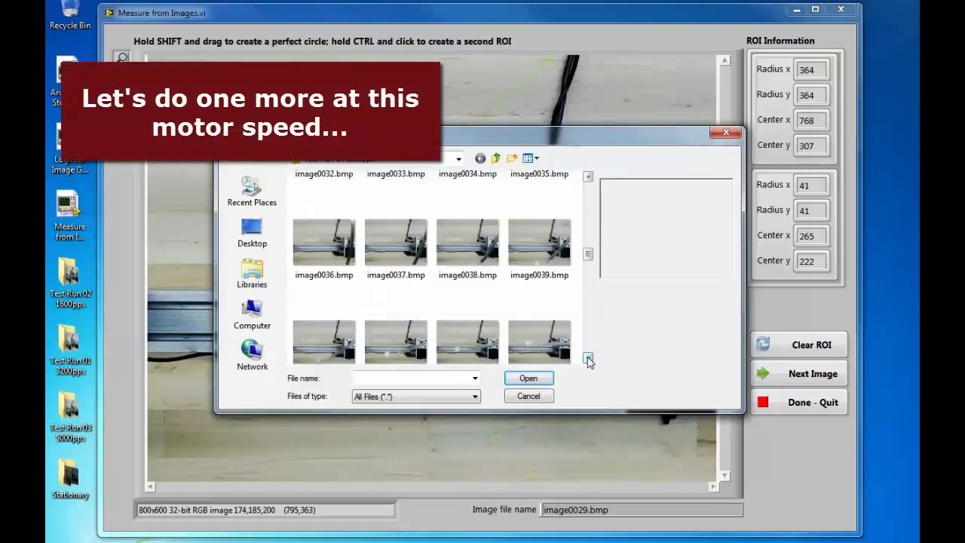
{"action": "left_click", "coordinate": [589, 359]}
{"action": "left_click", "coordinate": [588, 359]}
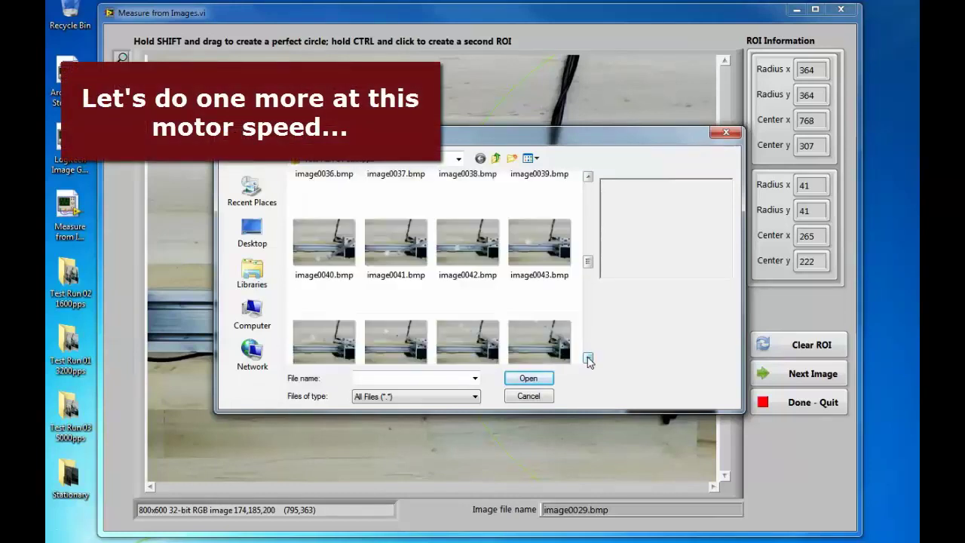
{"action": "left_click", "coordinate": [323, 349]}
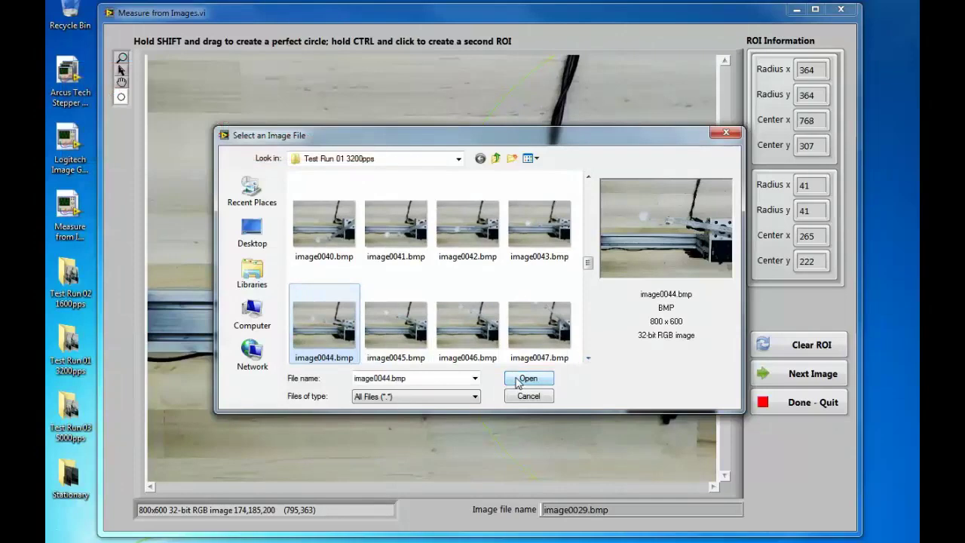
{"action": "left_click", "coordinate": [519, 383]}
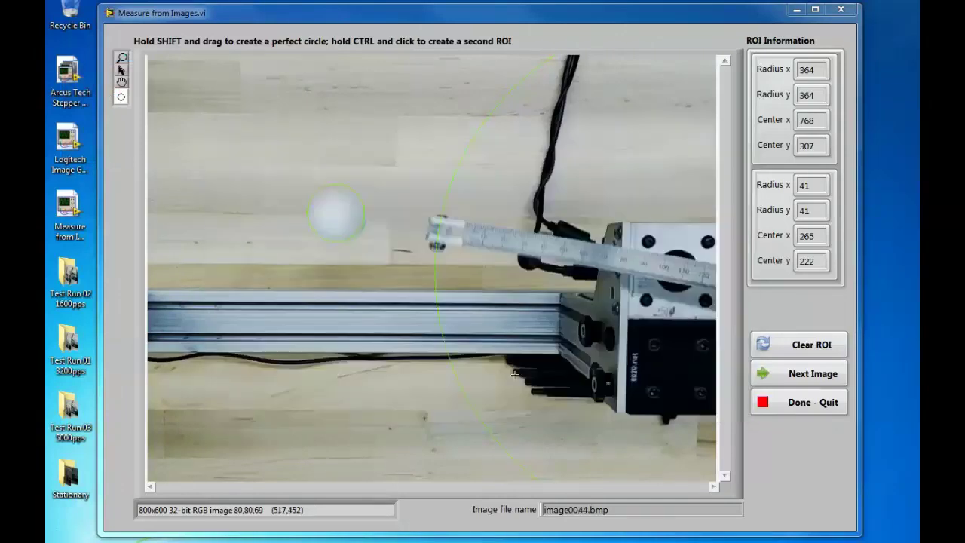
Step: Check the large ROI's center on the rotation axis and move the sphere's ROI to about x 266, y 226
{"action": "left_click", "coordinate": [437, 288]}
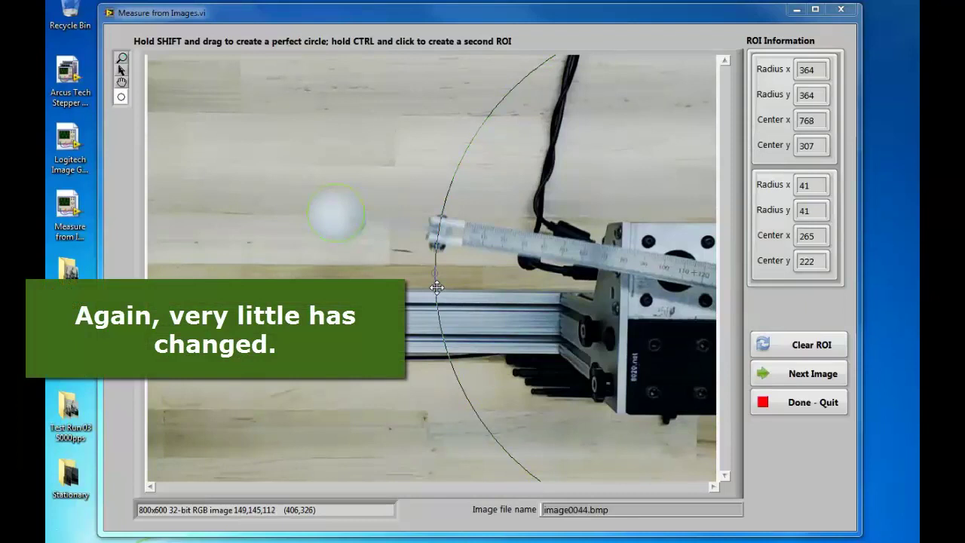
{"action": "left_click", "coordinate": [360, 226]}
{"action": "left_click_drag", "start_coordinate": [361, 227], "coordinate": [361, 230]}
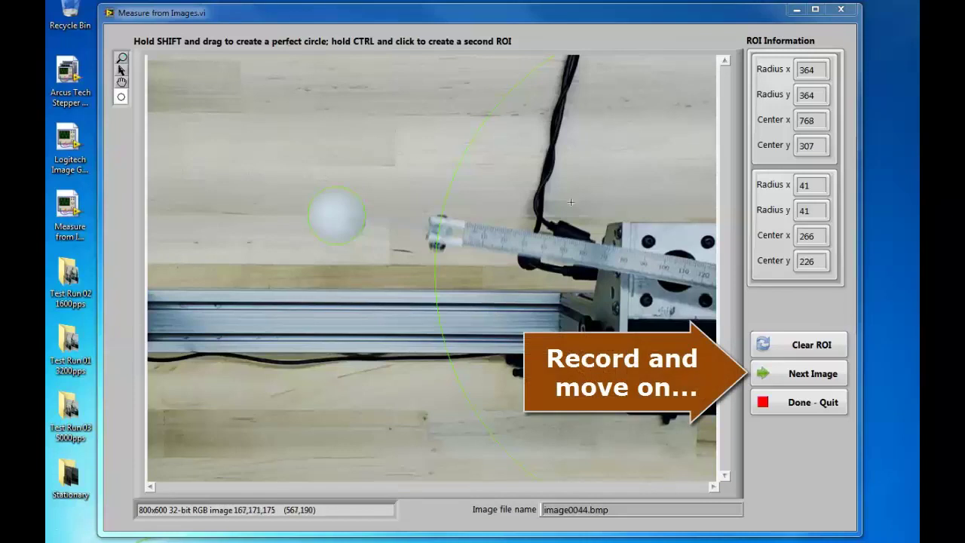
Step: Request the next image and browse to the Test Run 02 1600pps folder on the desktop
{"action": "left_click", "coordinate": [788, 375]}
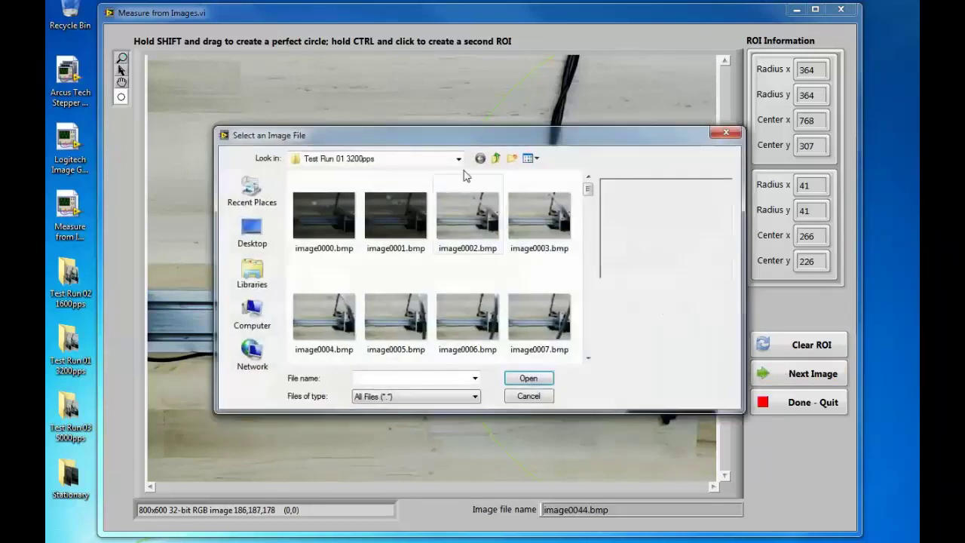
{"action": "left_click", "coordinate": [495, 158]}
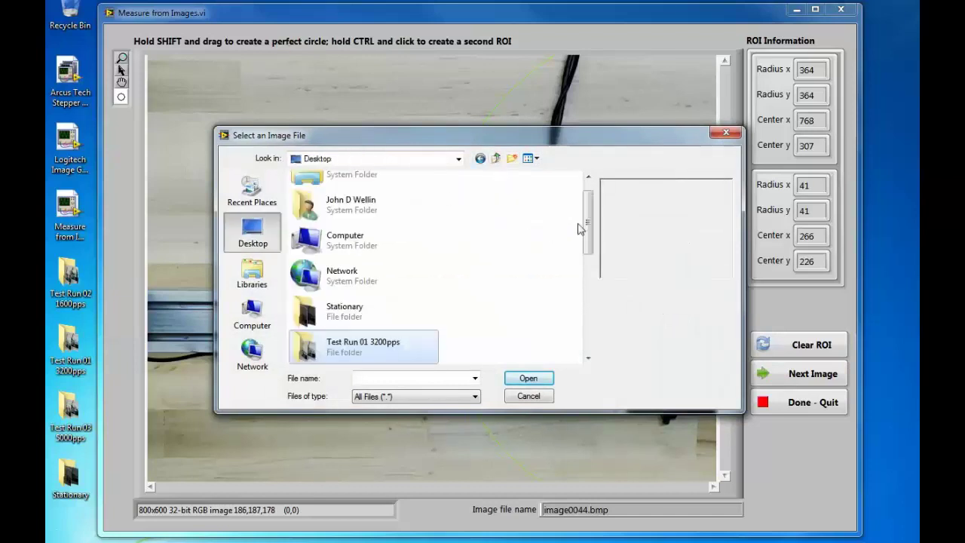
{"action": "scroll", "coordinate": [578, 224], "scroll_direction": "down", "scroll_amount": 2}
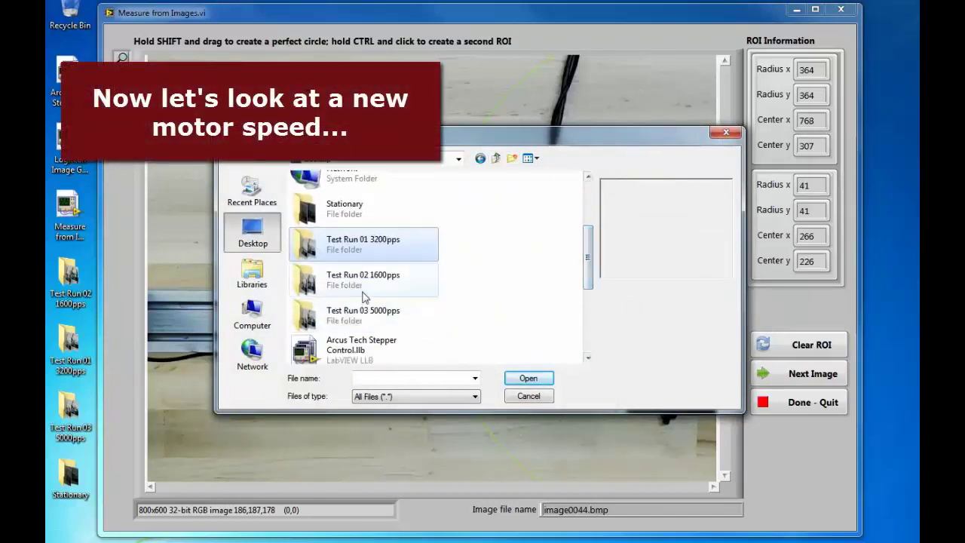
{"action": "double_click", "coordinate": [369, 280]}
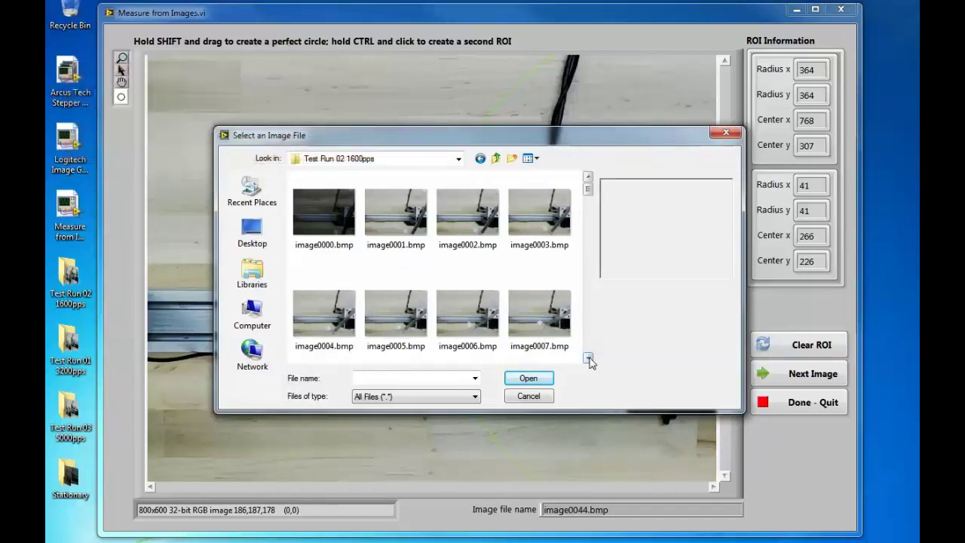
Step: Load image0013.bmp and move the sphere's ROI over the sphere, centering it at about x 377, y 266
{"action": "left_click", "coordinate": [589, 359]}
{"action": "left_click", "coordinate": [589, 359]}
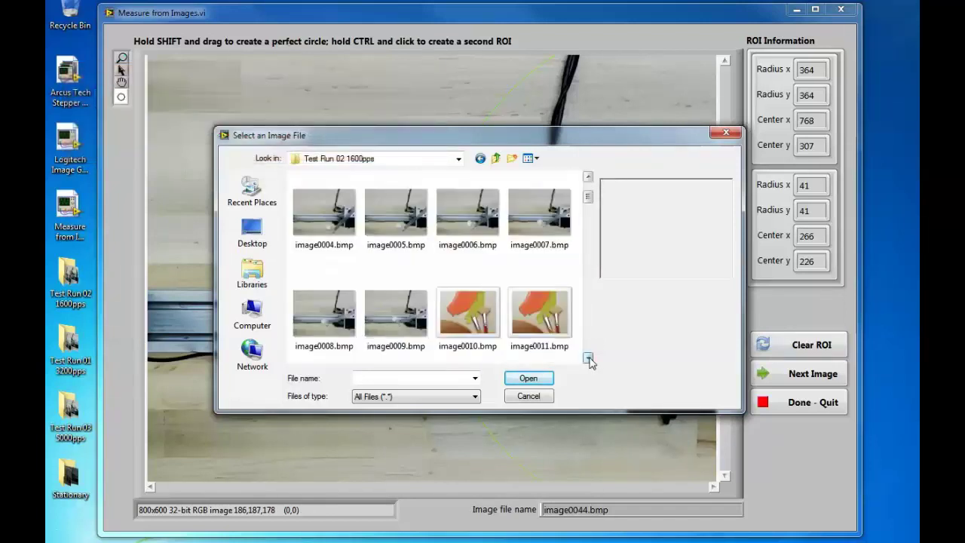
{"action": "left_click", "coordinate": [589, 359]}
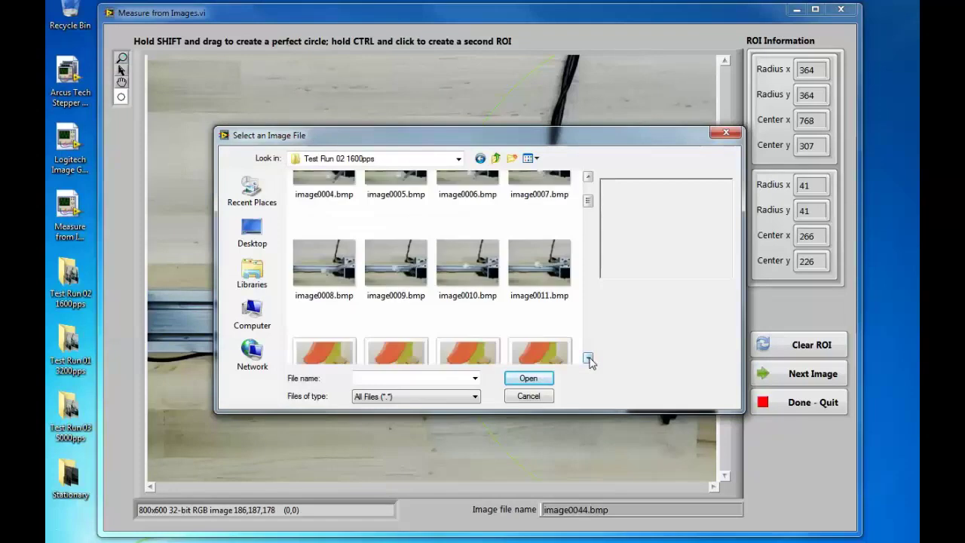
{"action": "left_click", "coordinate": [589, 358]}
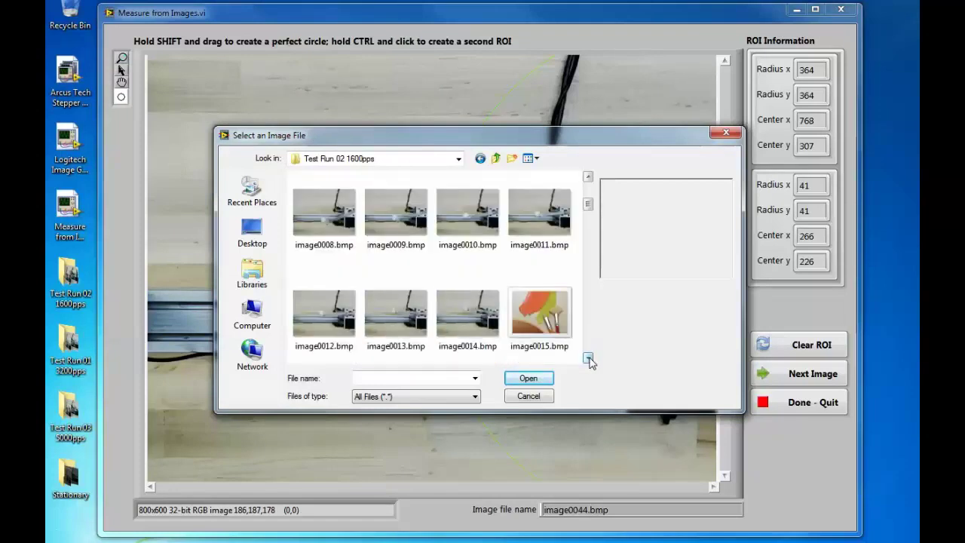
{"action": "left_click", "coordinate": [397, 320]}
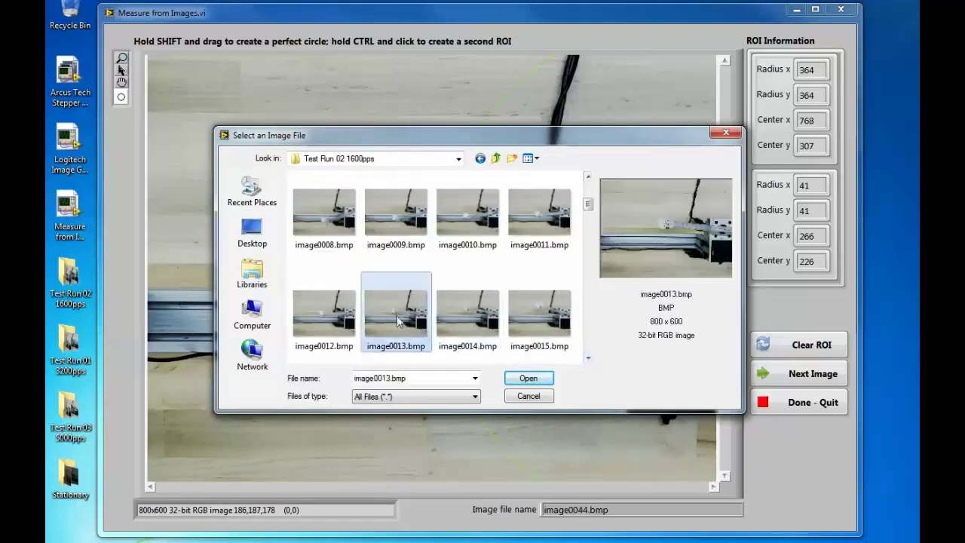
{"action": "left_click", "coordinate": [527, 380]}
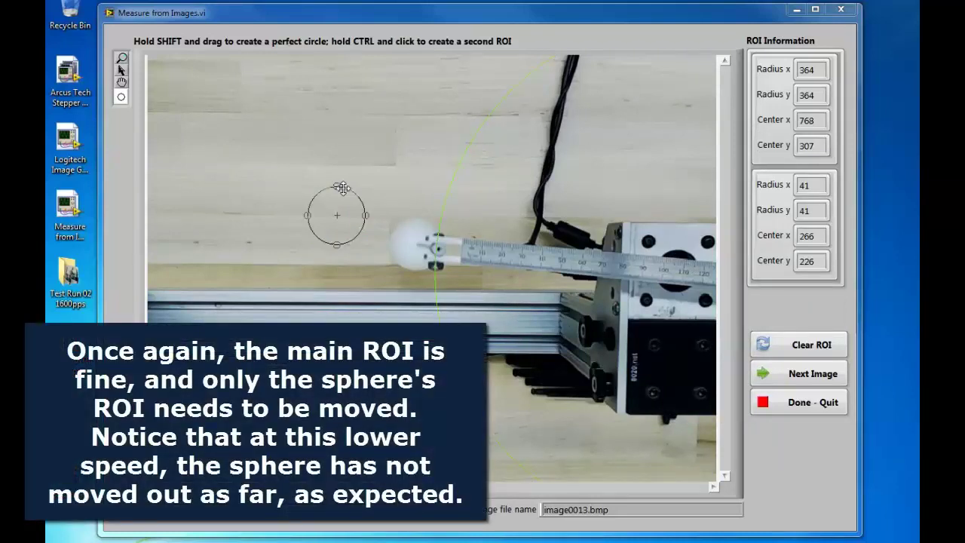
{"action": "left_click_drag", "start_coordinate": [345, 188], "coordinate": [426, 217]}
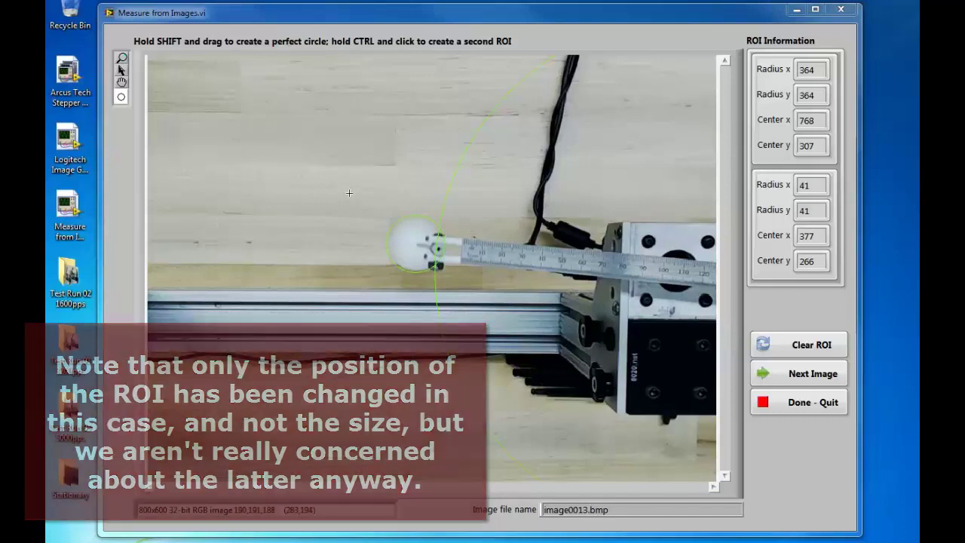
Step: Load image0043.bmp from the Test Run 02 1600pps folder and adjust the sphere's ROI to a center of about x 377, y 262
{"action": "left_click", "coordinate": [810, 372]}
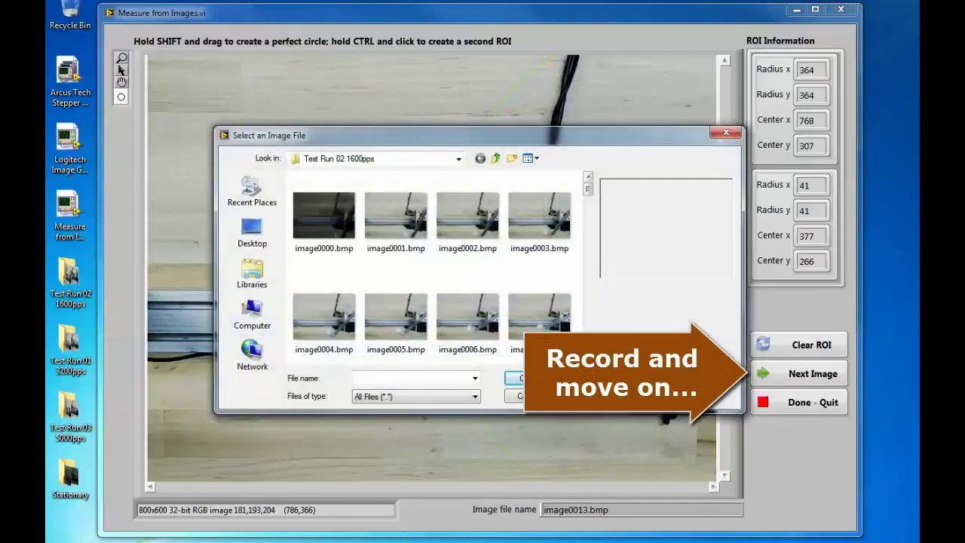
{"action": "scroll", "coordinate": [592, 346], "scroll_direction": "down", "scroll_amount": 2}
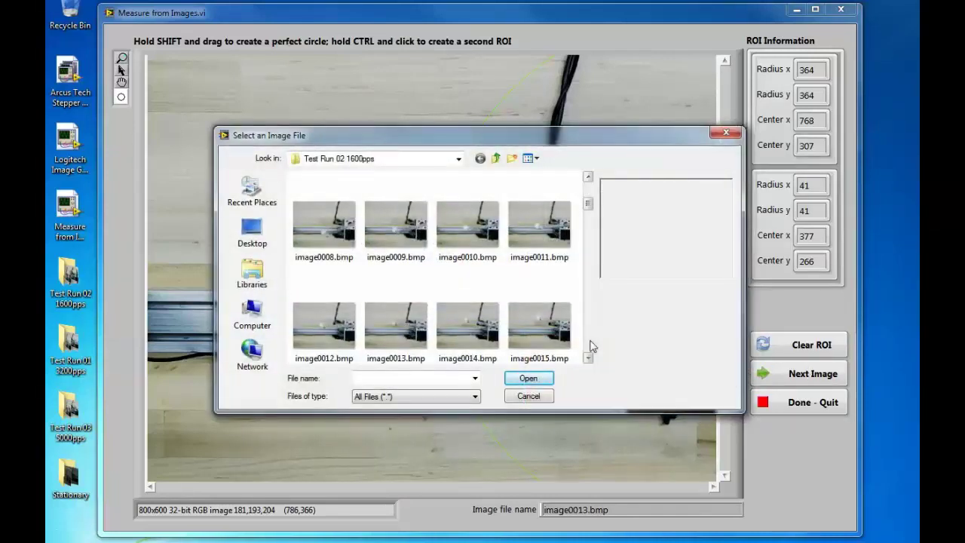
{"action": "scroll", "coordinate": [589, 349], "scroll_direction": "down", "scroll_amount": 2}
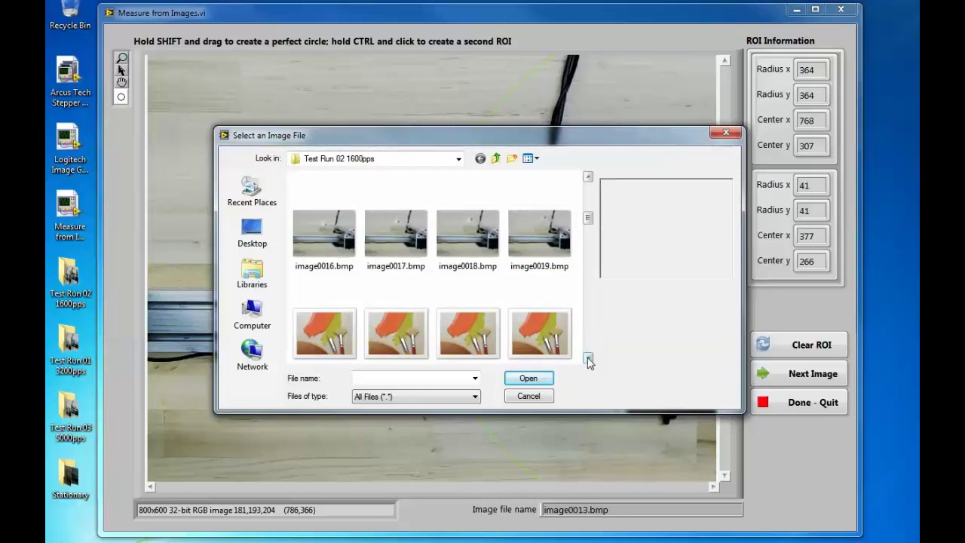
{"action": "scroll", "coordinate": [588, 359], "scroll_direction": "down", "scroll_amount": 5}
{"action": "left_click", "coordinate": [539, 252]}
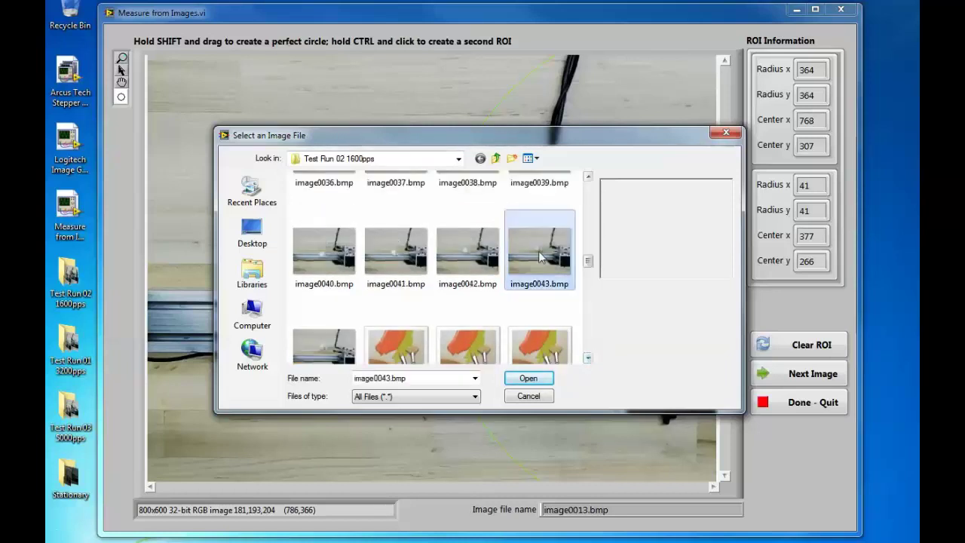
{"action": "left_click", "coordinate": [528, 378]}
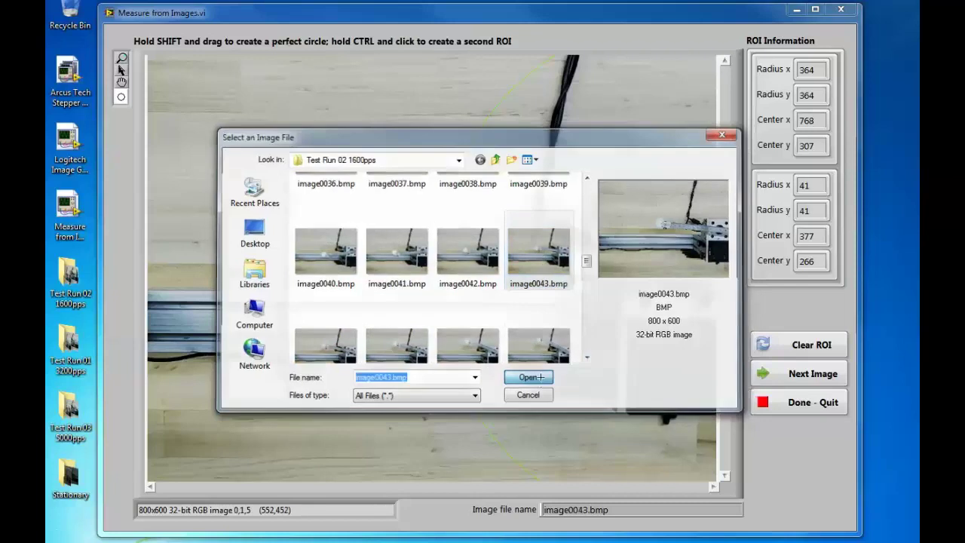
{"action": "left_click", "coordinate": [423, 270]}
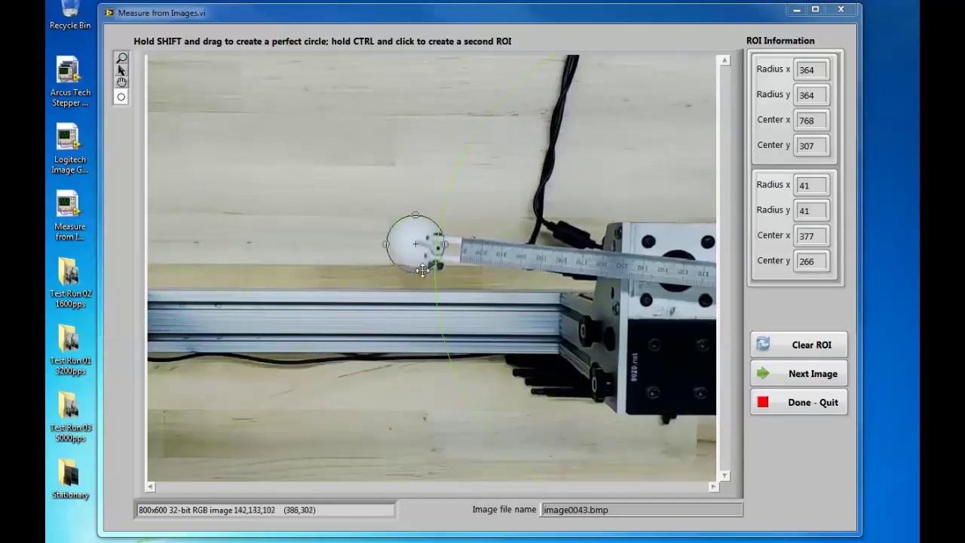
{"action": "left_click_drag", "start_coordinate": [423, 271], "coordinate": [422, 268]}
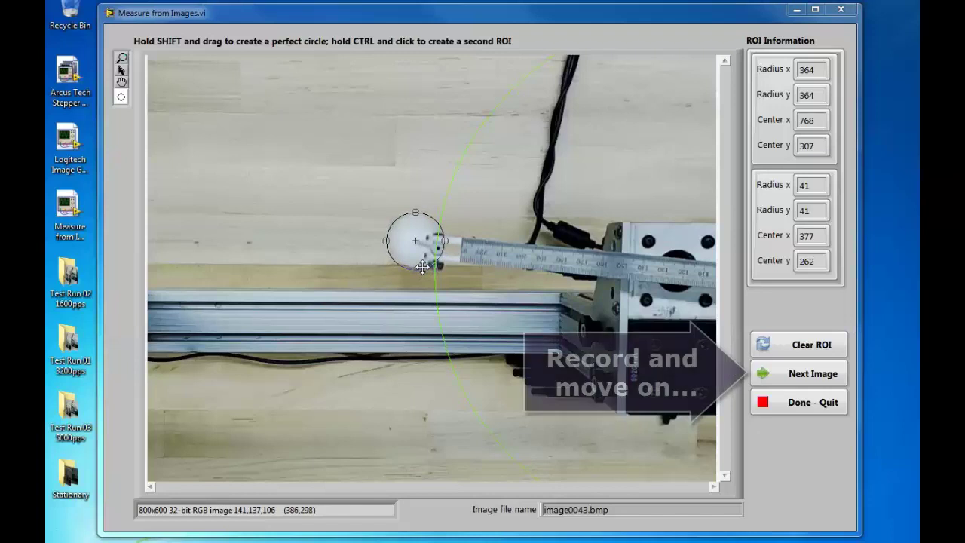
Step: Load image0010.bmp from the Test Run 03 5000pps folder as the next image
{"action": "left_click", "coordinate": [784, 377]}
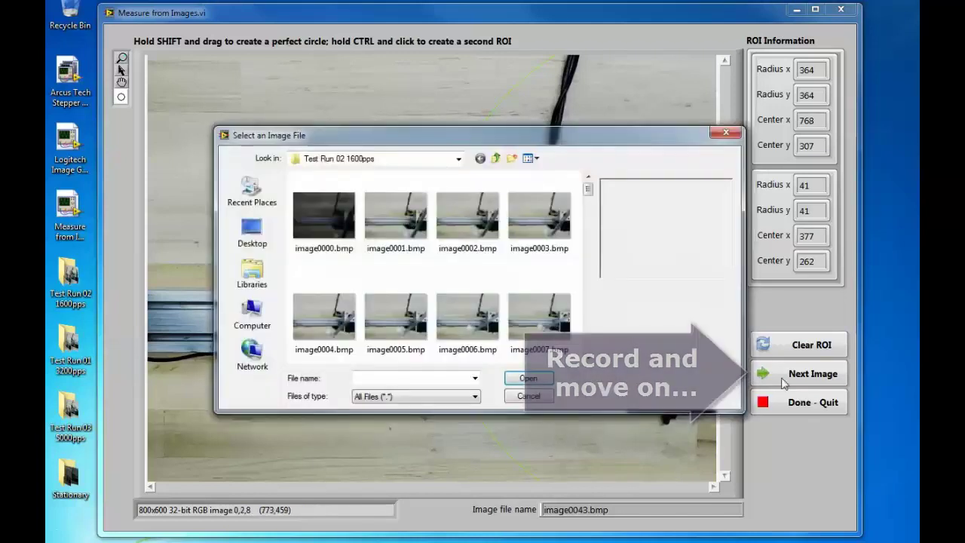
{"action": "left_click", "coordinate": [494, 162]}
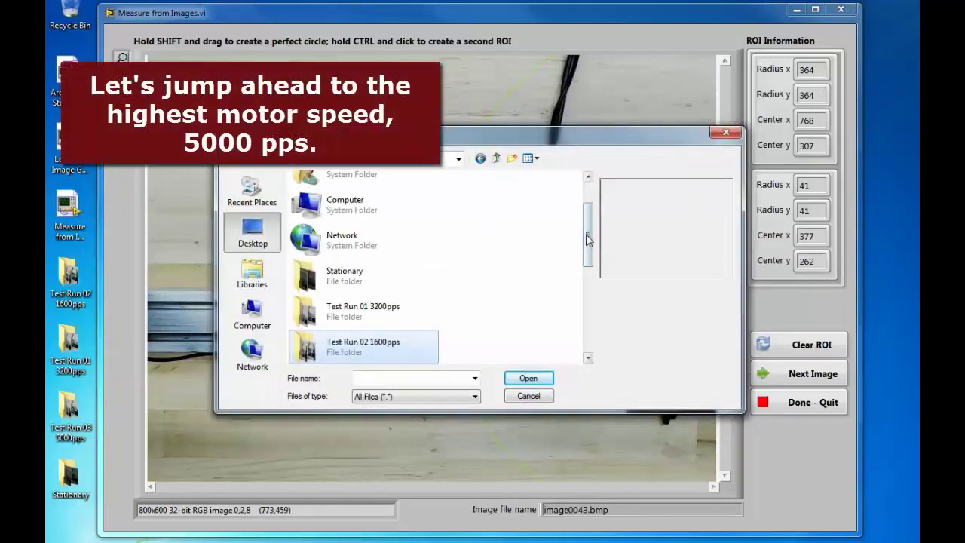
{"action": "scroll", "coordinate": [577, 278], "scroll_direction": "down", "scroll_amount": 3}
{"action": "double_click", "coordinate": [388, 273]}
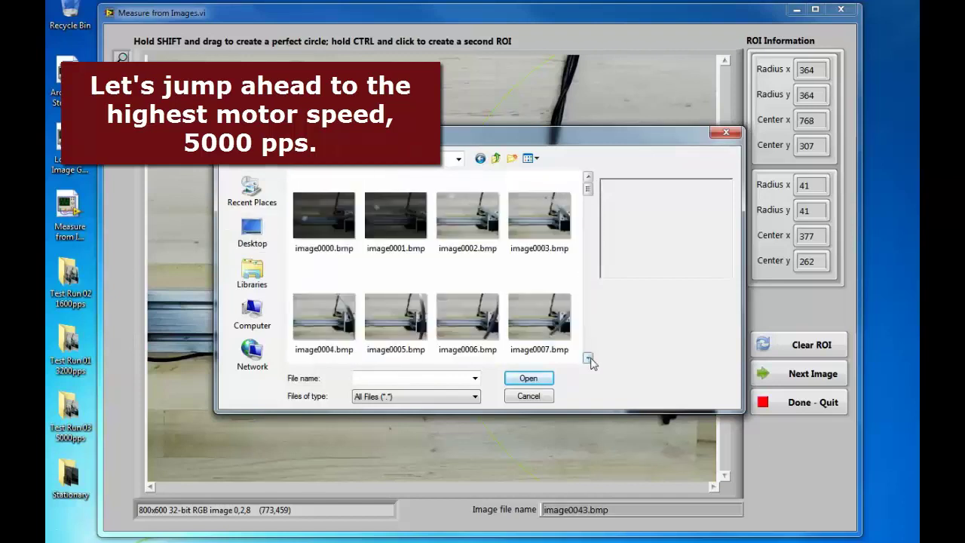
{"action": "left_click", "coordinate": [589, 359]}
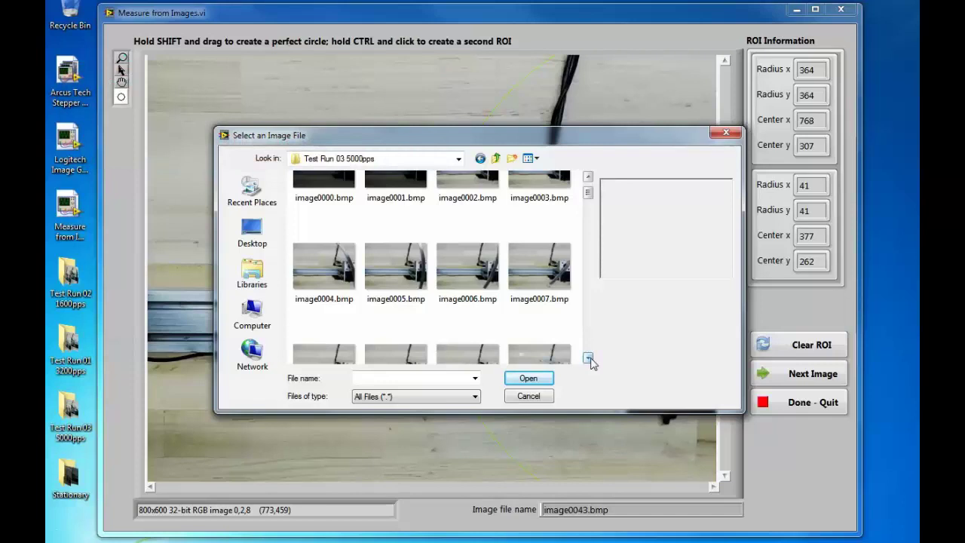
{"action": "left_click", "coordinate": [589, 359]}
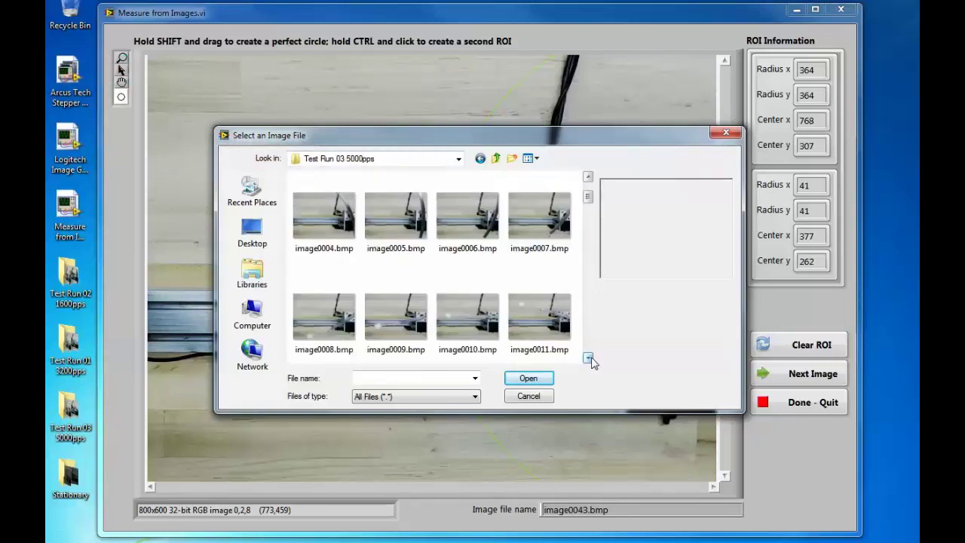
{"action": "left_click", "coordinate": [467, 316]}
{"action": "left_click", "coordinate": [528, 378]}
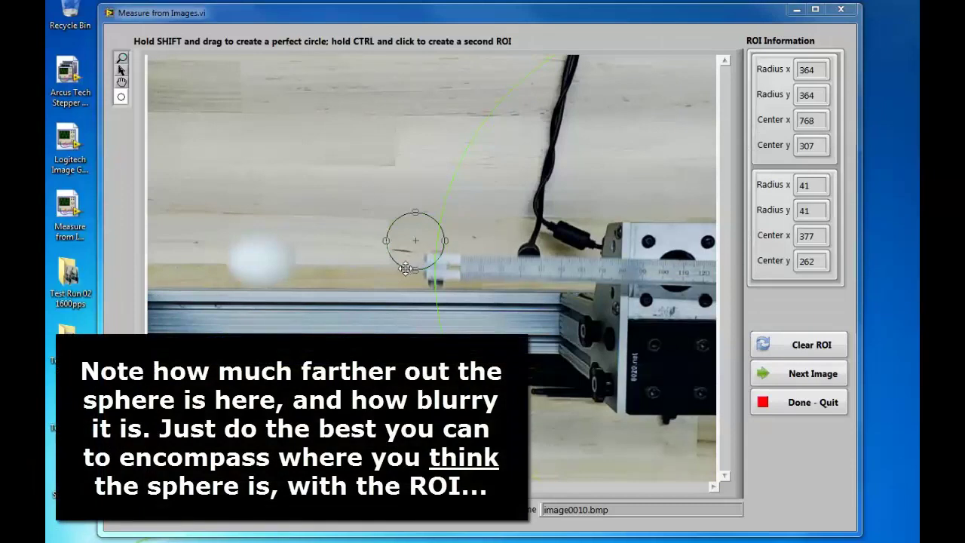
Step: Fit the sphere's ROI around the blurry sphere as a circle of radius 48 centered at about x 160, y 288
{"action": "left_click_drag", "start_coordinate": [405, 269], "coordinate": [245, 283]}
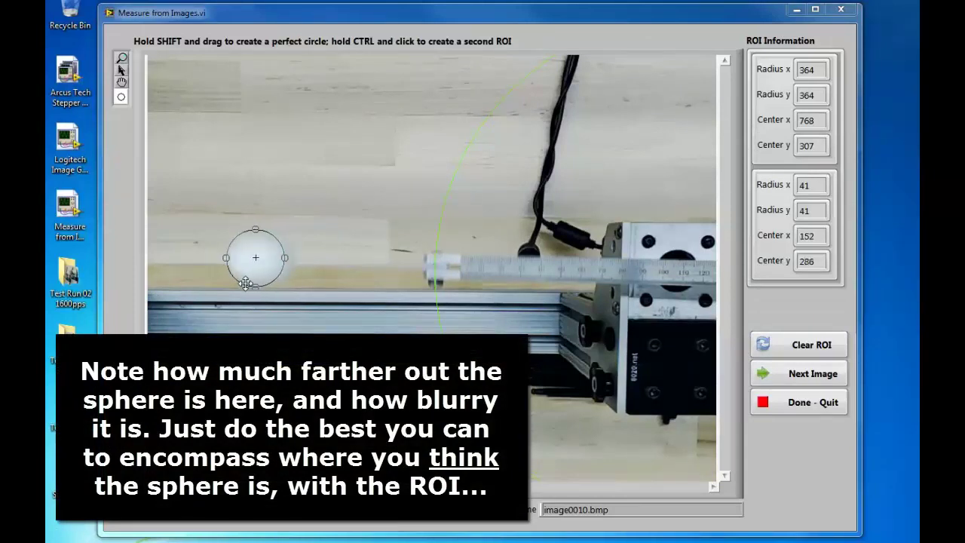
{"action": "left_click_drag", "start_coordinate": [284, 258], "coordinate": [290, 258]}
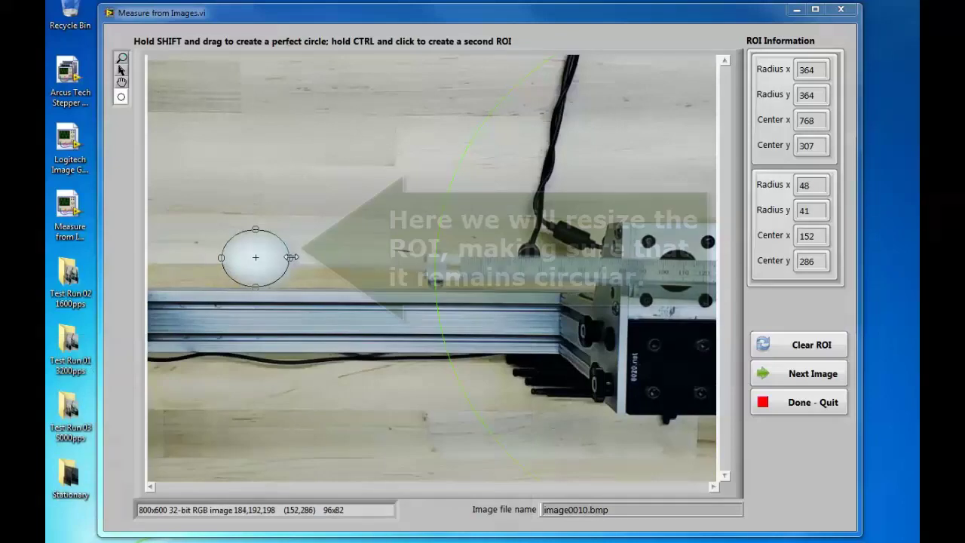
{"action": "left_click_drag", "start_coordinate": [256, 285], "coordinate": [283, 282]}
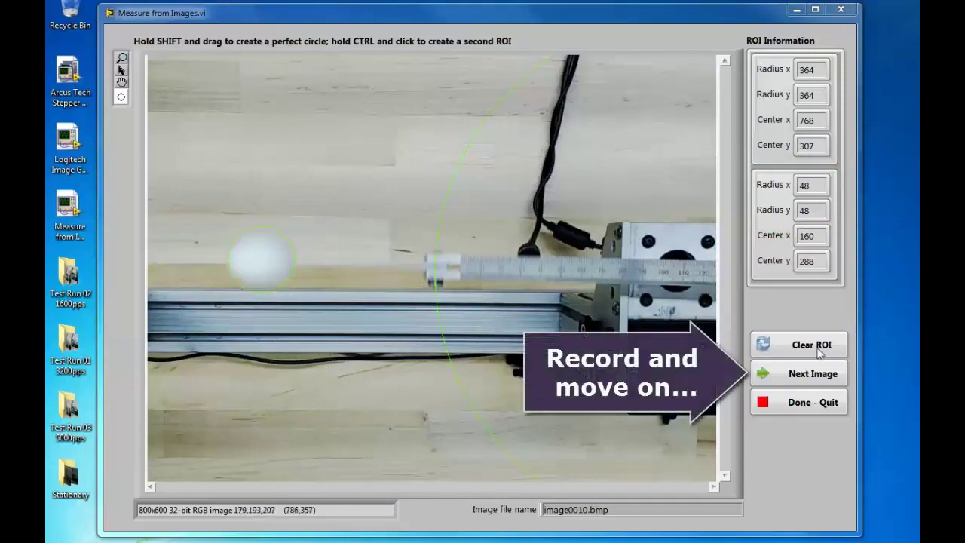
Step: Select image0020.bmp from the Test Run 03 5000pps folder as the next image
{"action": "left_click", "coordinate": [822, 377]}
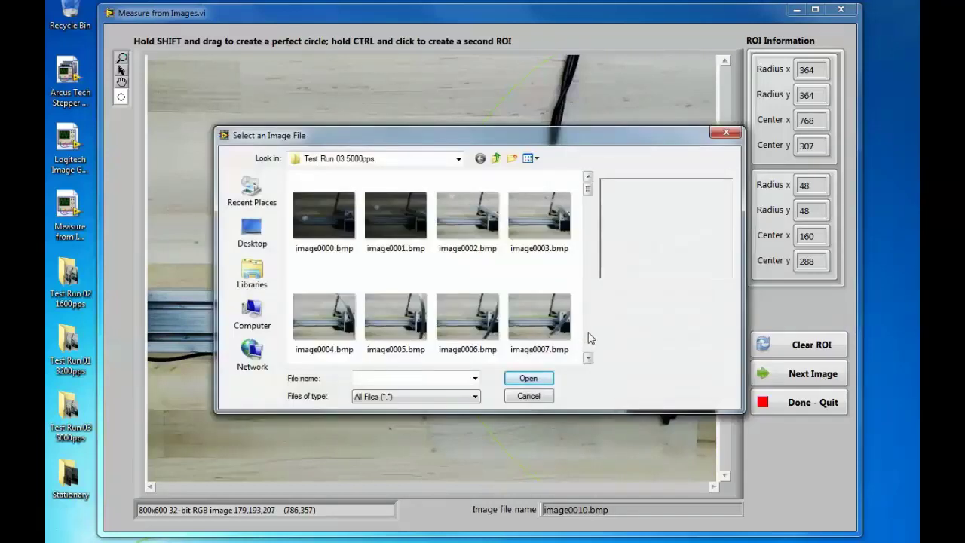
{"action": "left_click", "coordinate": [590, 339]}
{"action": "left_click", "coordinate": [590, 339]}
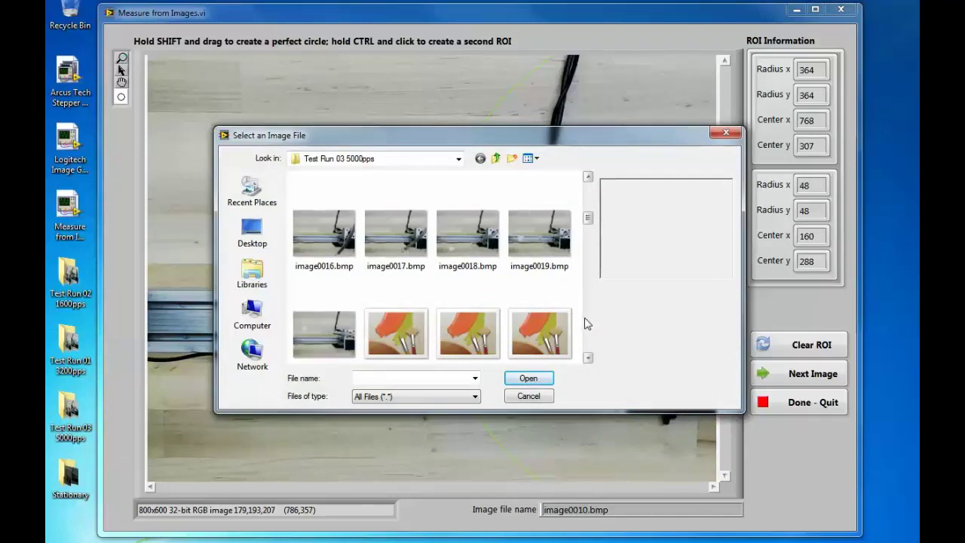
{"action": "left_click", "coordinate": [349, 323]}
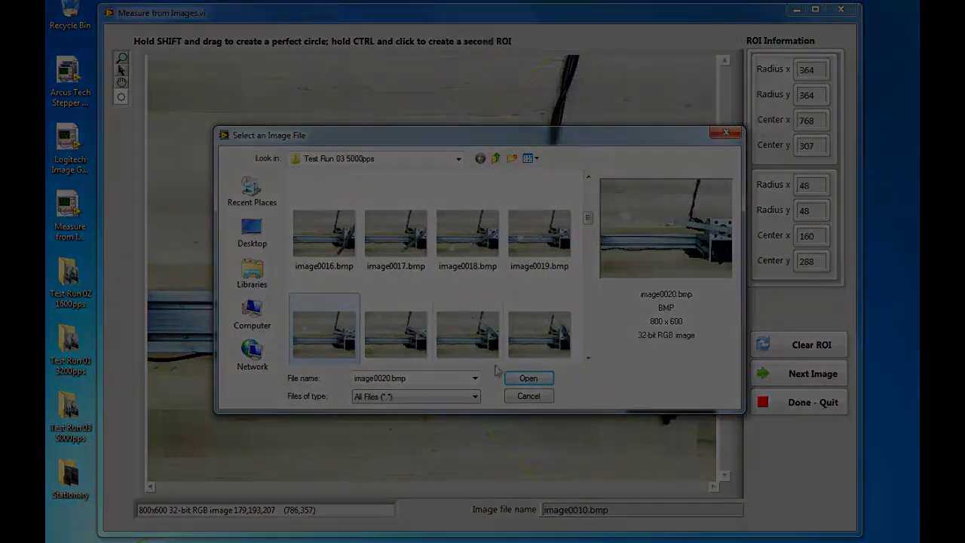